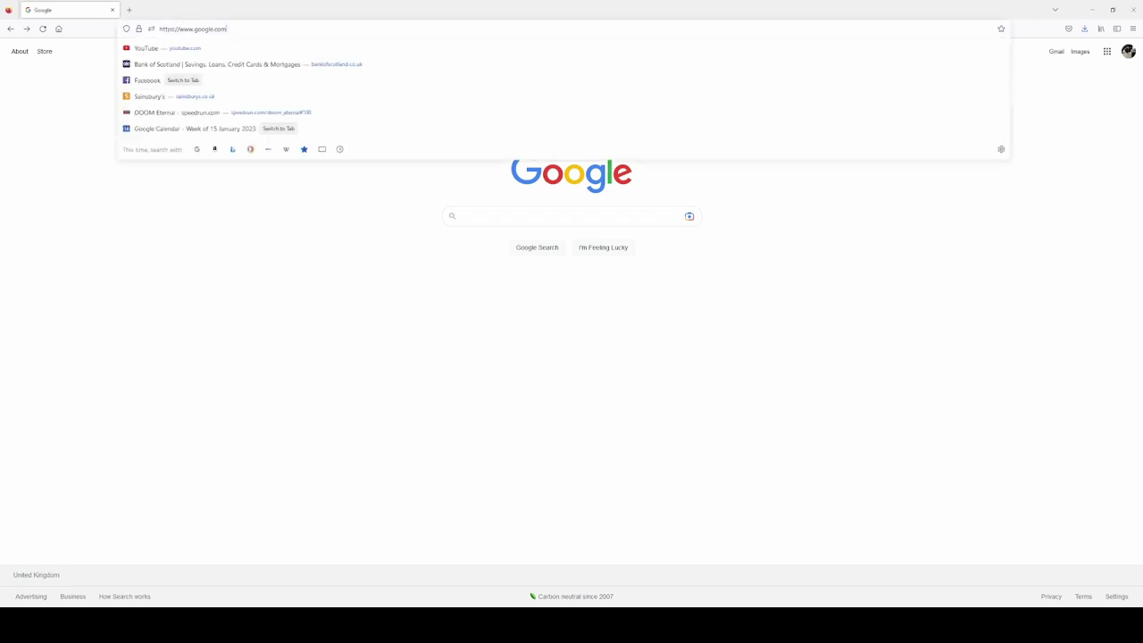
pyautogui.write('https://bsvisioncalculator.azurewebsites.net/')
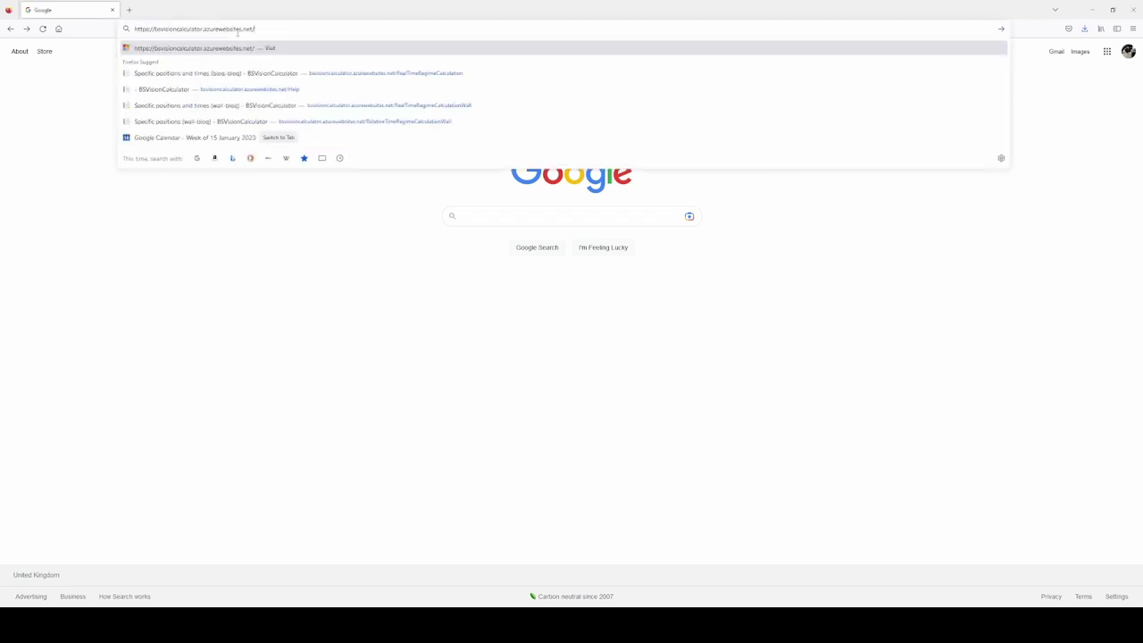
pyautogui.moveTo(276, 29); pyautogui.dragTo(125, 38)
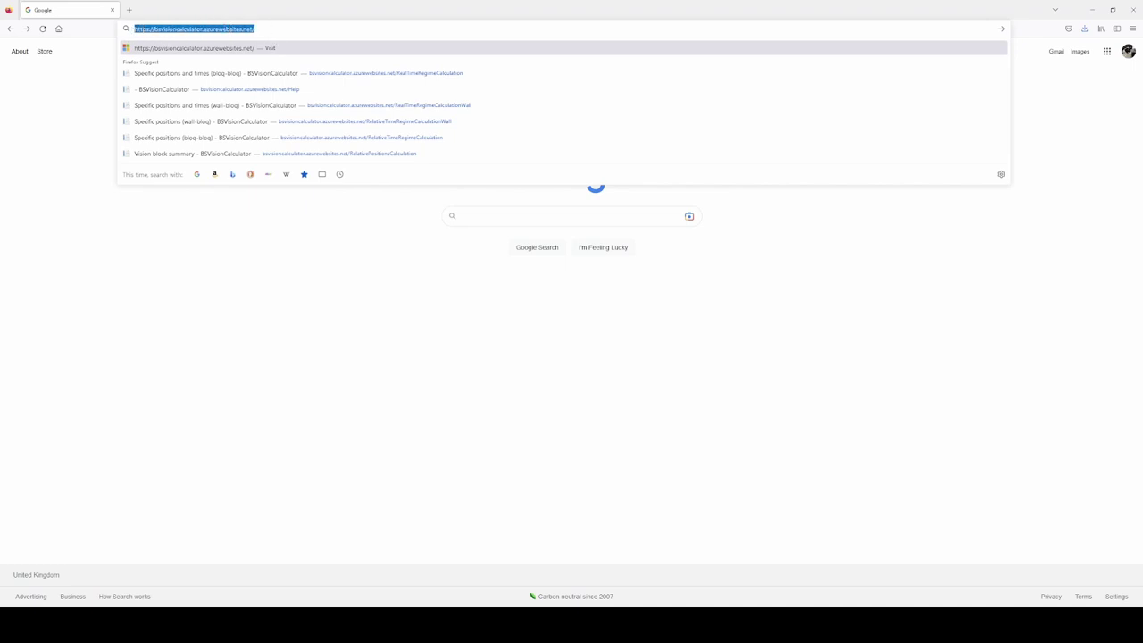
pyautogui.click(204, 29)
pyautogui.moveTo(206, 29); pyautogui.dragTo(219, 30)
pyautogui.click(206, 28)
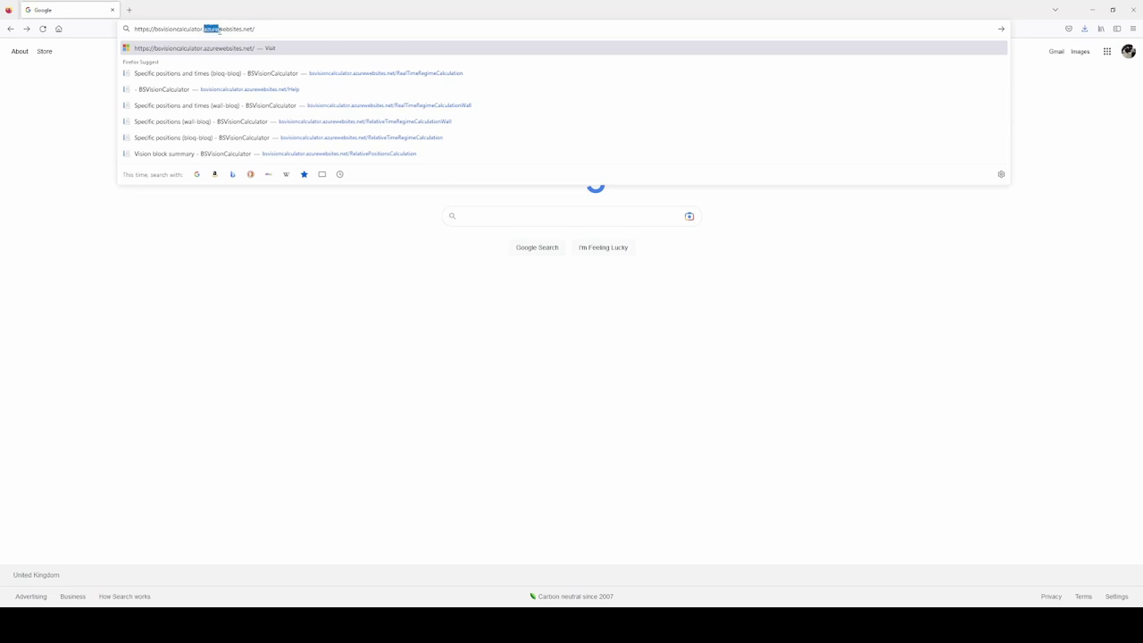
pyautogui.click(280, 30)
pyautogui.press('Return')
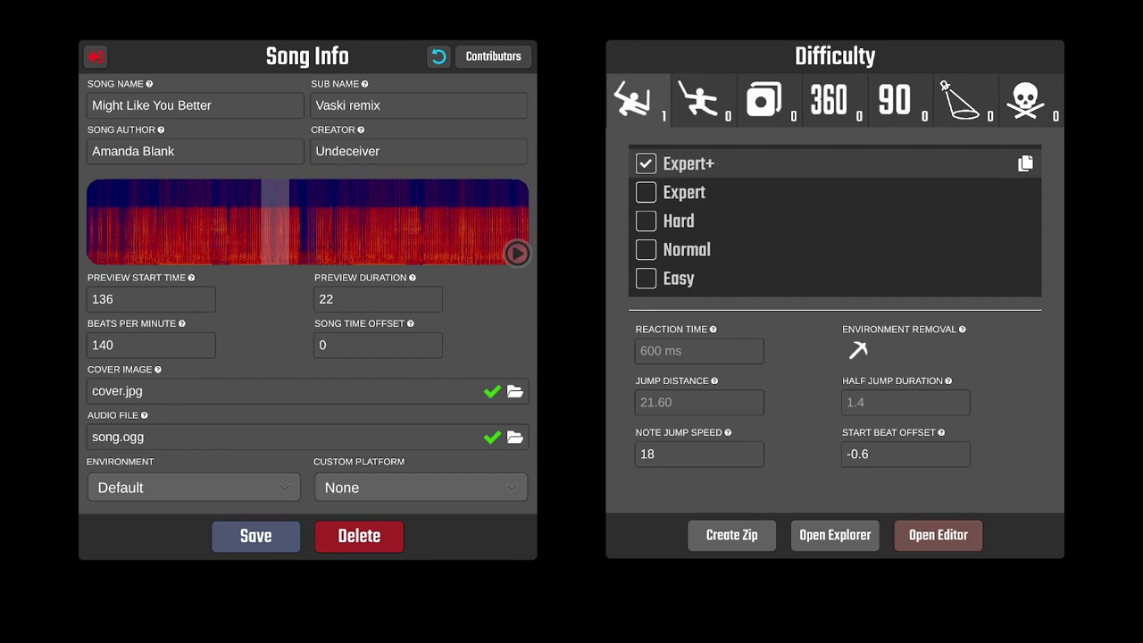
# Step: In ChroMapper, check the map's BPM 140, note jump speed 18 and start beat offset
pyautogui.moveTo(129, 346); pyautogui.dragTo(92, 347)
pyautogui.write('140')
pyautogui.click(714, 462)
pyautogui.moveTo(919, 457); pyautogui.dragTo(800, 461)
pyautogui.click(902, 411)
pyautogui.click(900, 453)
pyautogui.click(744, 482)
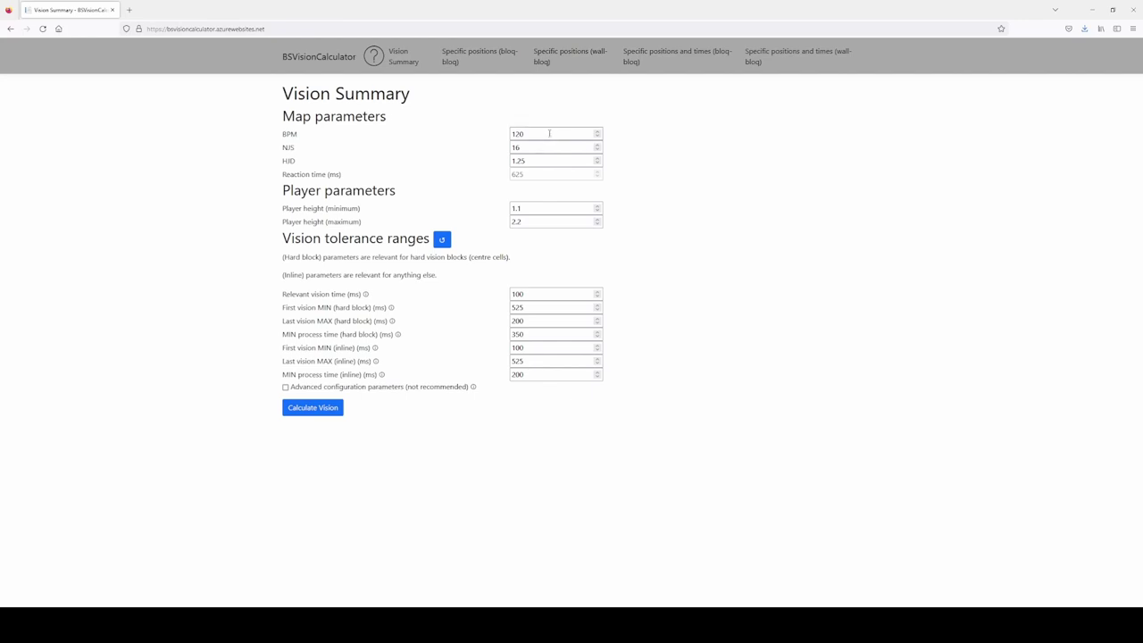
# Step: Enter BPM 140, NJS 18 and HJD 1.4 in the map parameters
pyautogui.doubleClick(550, 133)
pyautogui.write('140')
pyautogui.press('Tab')
pyautogui.write('18')
pyautogui.doubleClick(559, 139)
pyautogui.click(539, 162)
pyautogui.write('4')
pyautogui.click(705, 202)
# Step: Review the player heights, leaving them at 1.1 and 2.2
pyautogui.moveTo(282, 208); pyautogui.dragTo(456, 217)
pyautogui.click(490, 215)
pyautogui.moveTo(541, 221); pyautogui.dragTo(495, 221)
pyautogui.click(534, 209)
pyautogui.click(543, 232)
pyautogui.click(535, 211)
pyautogui.click(539, 219)
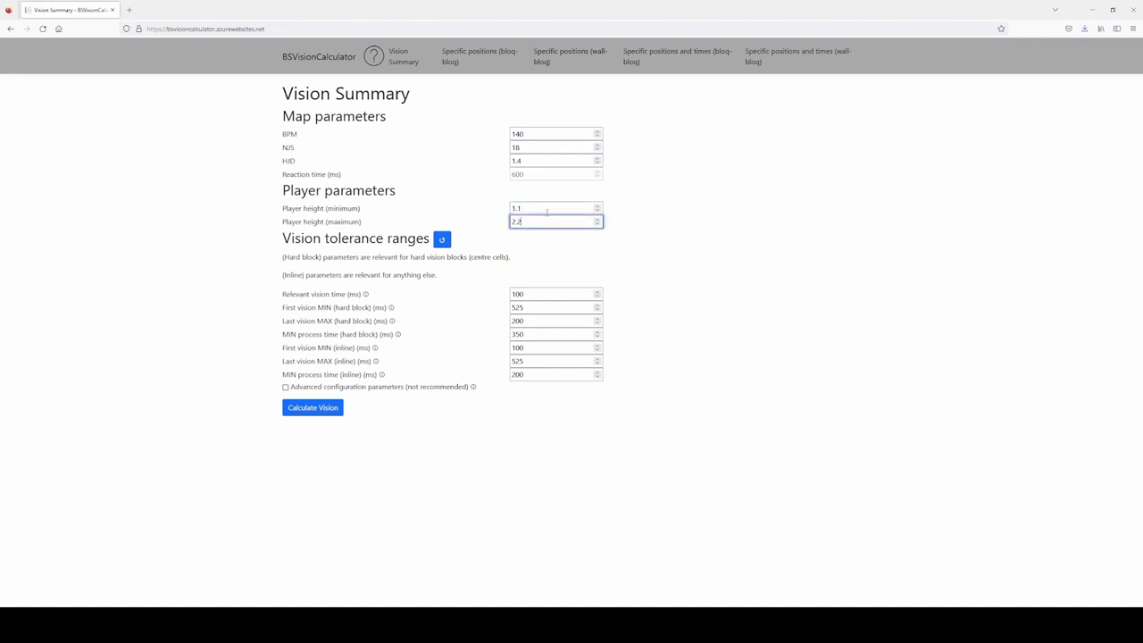
pyautogui.click(546, 209)
pyautogui.click(680, 257)
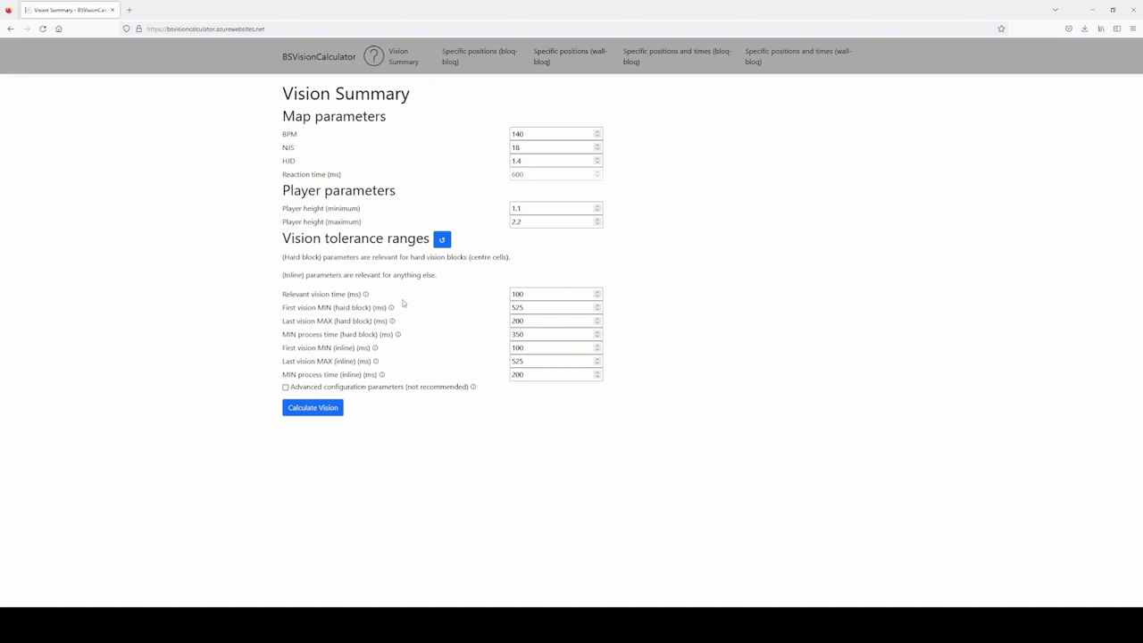
# Step: Reset the vision tolerance ranges to defaults and run Calculate Vision
pyautogui.click(443, 244)
pyautogui.click(733, 340)
pyautogui.press('Return')
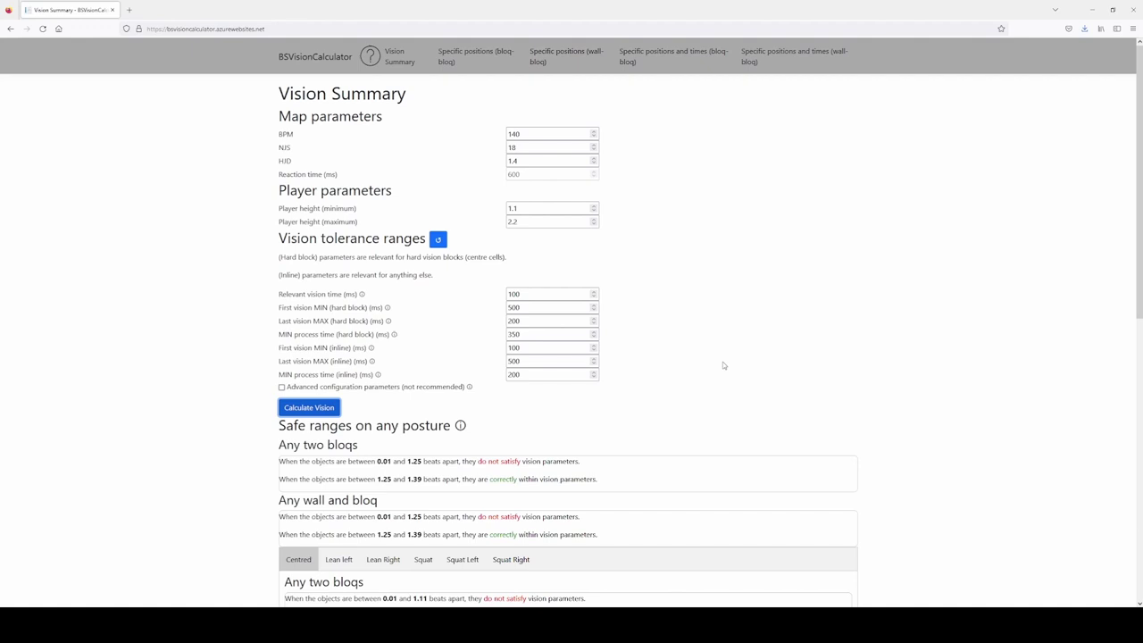
pyautogui.scroll(-3, 723, 363)
pyautogui.scroll(-3, 768, 323)
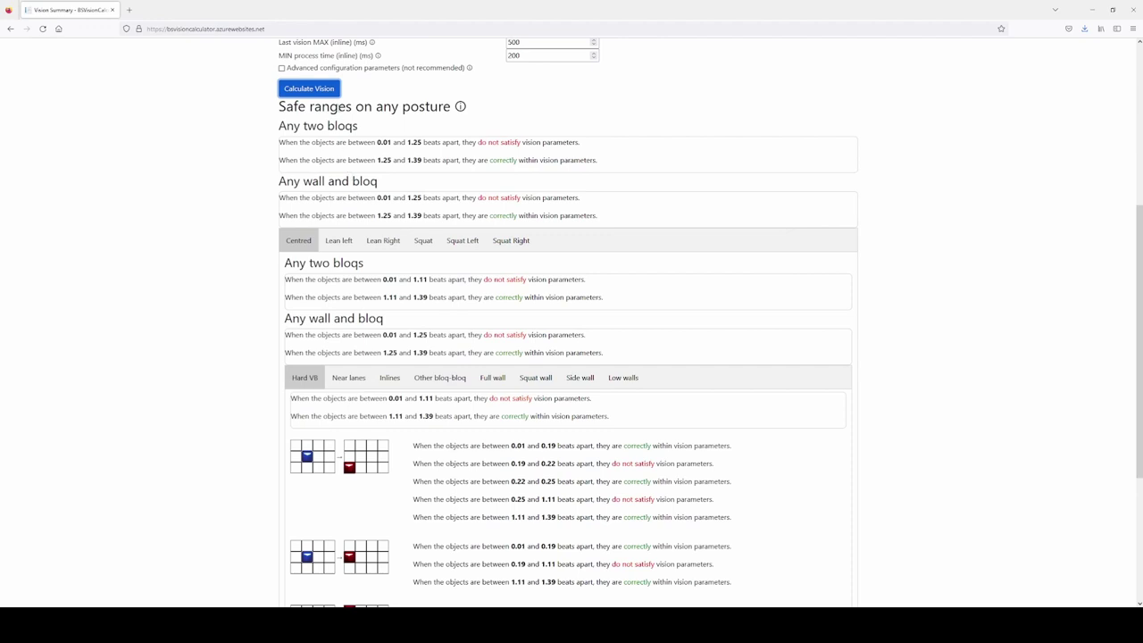
pyautogui.scroll(1, 440, 205)
pyautogui.moveTo(279, 190); pyautogui.dragTo(609, 214)
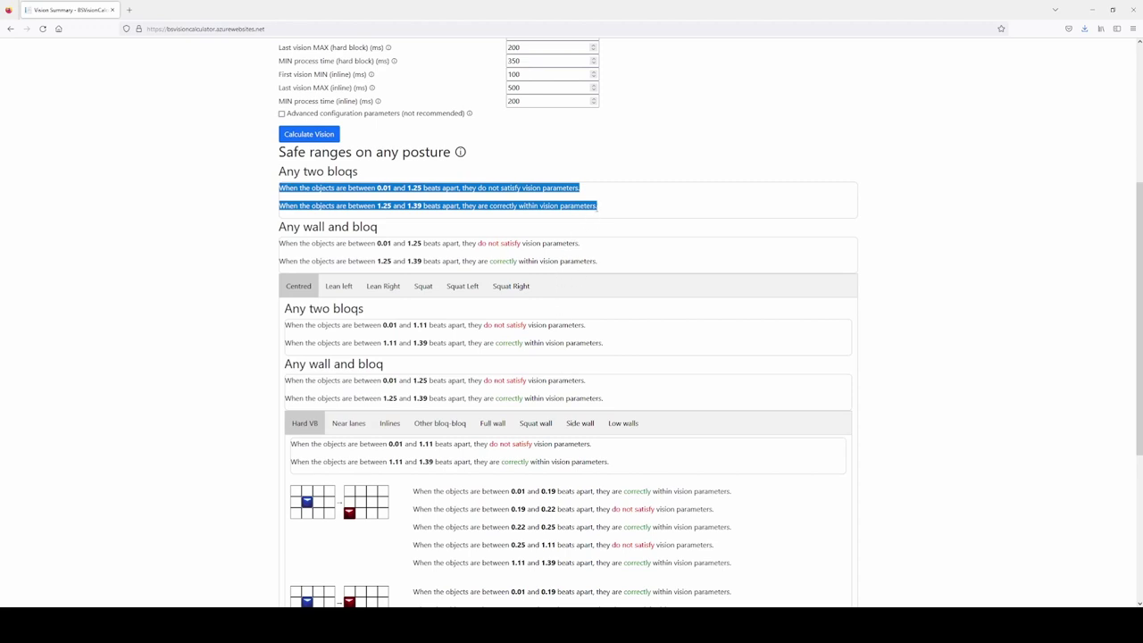
pyautogui.click(532, 181)
pyautogui.moveTo(268, 156); pyautogui.dragTo(466, 154)
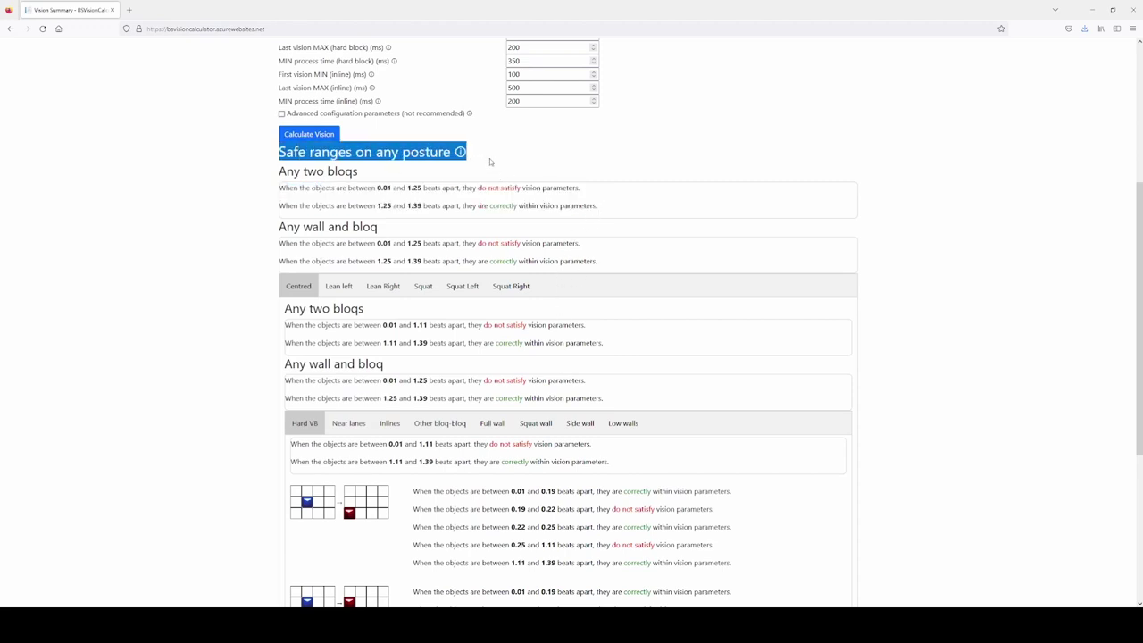
pyautogui.click(303, 200)
pyautogui.moveTo(279, 187); pyautogui.dragTo(620, 212)
pyautogui.moveTo(273, 172); pyautogui.dragTo(384, 177)
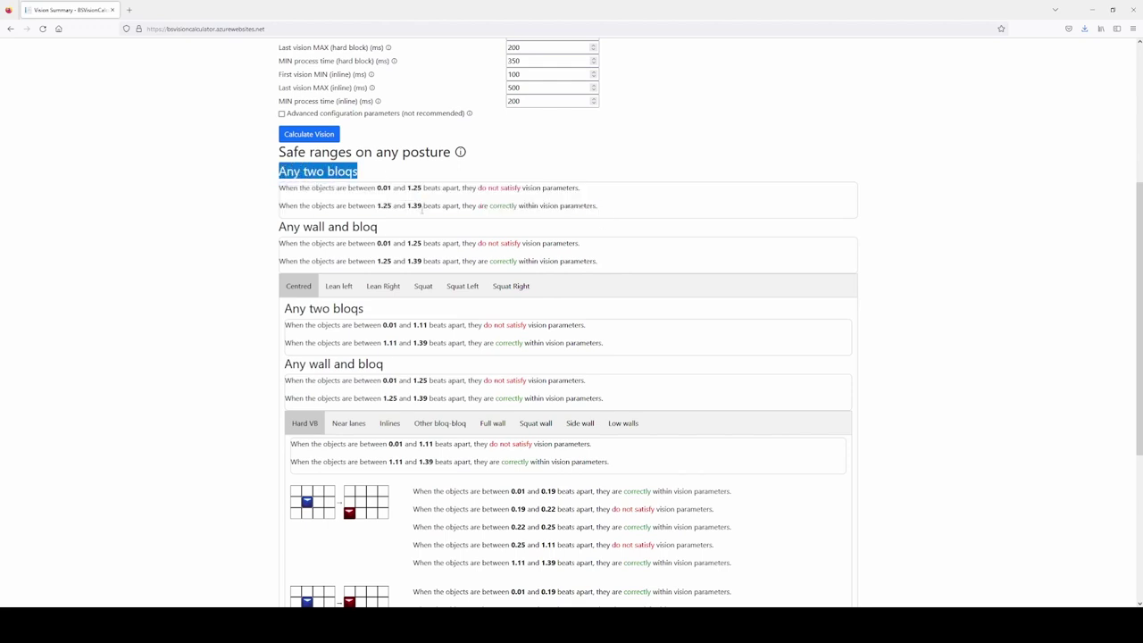
pyautogui.scroll(1, 429, 232)
pyautogui.scroll(-1, 446, 268)
pyautogui.moveTo(376, 206); pyautogui.dragTo(391, 206)
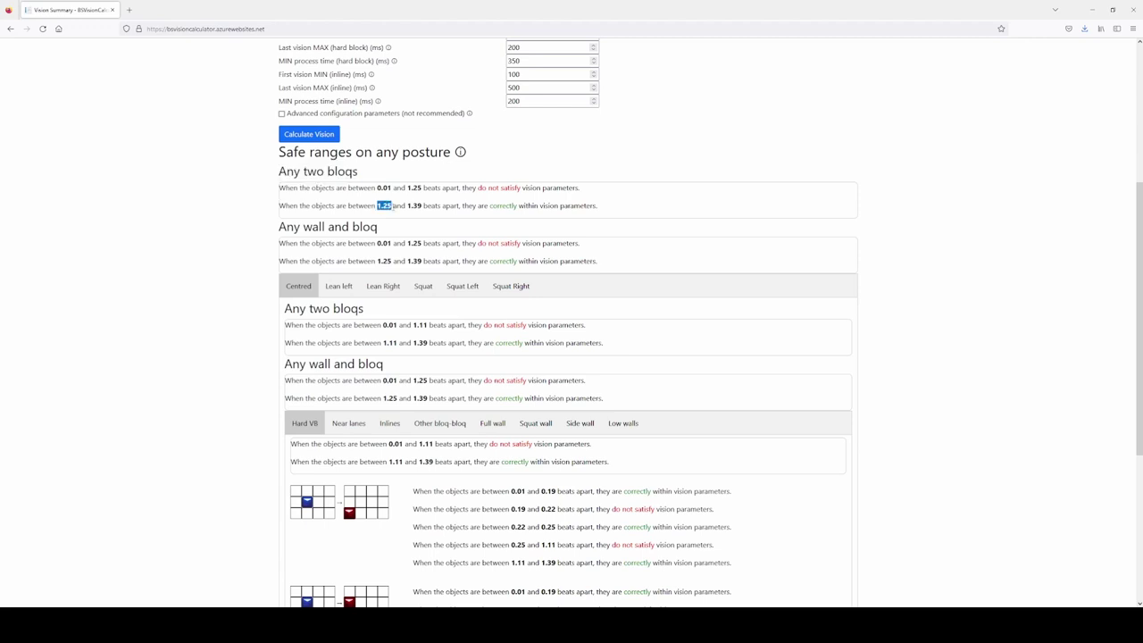
pyautogui.click(435, 205)
pyautogui.moveTo(318, 243); pyautogui.dragTo(426, 261)
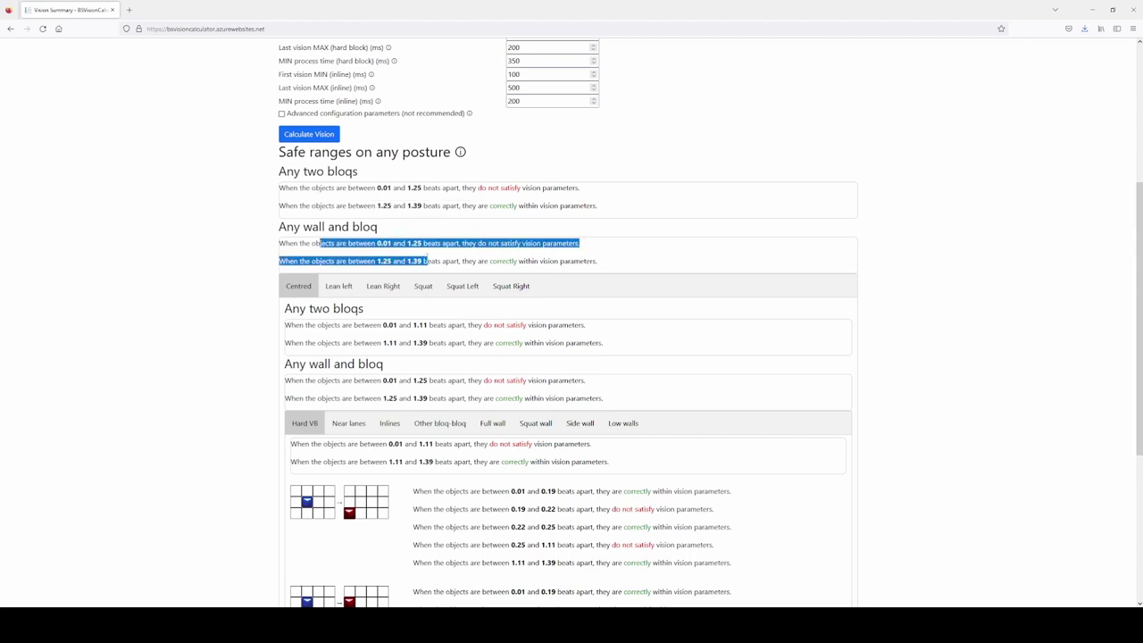
pyautogui.click(393, 261)
pyautogui.doubleClick(385, 261)
pyautogui.click(402, 256)
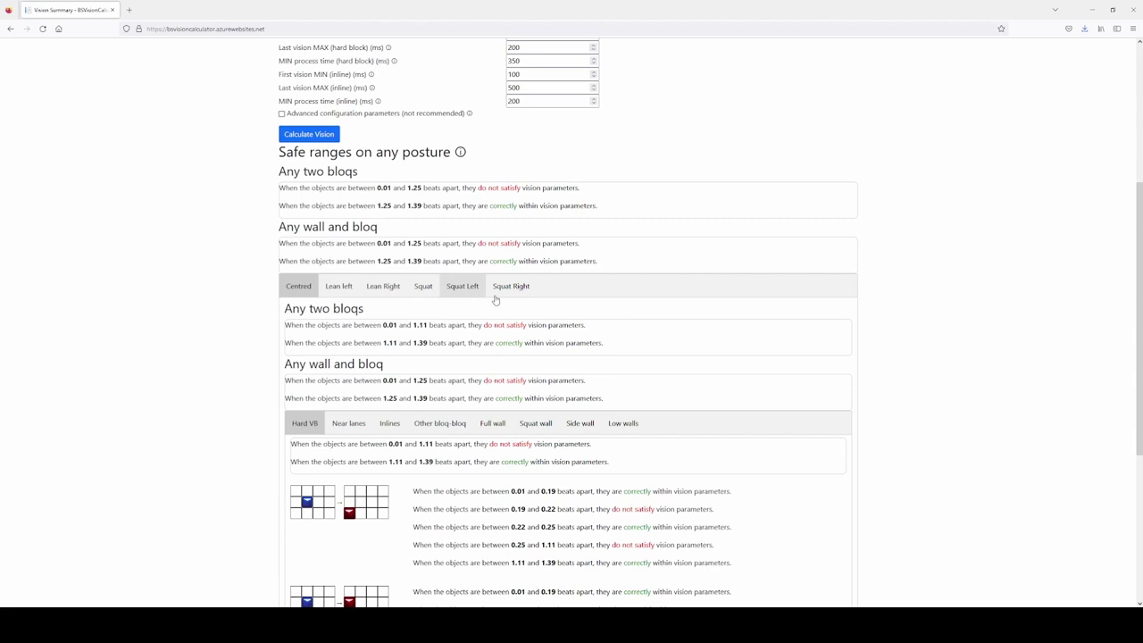
pyautogui.click(375, 290)
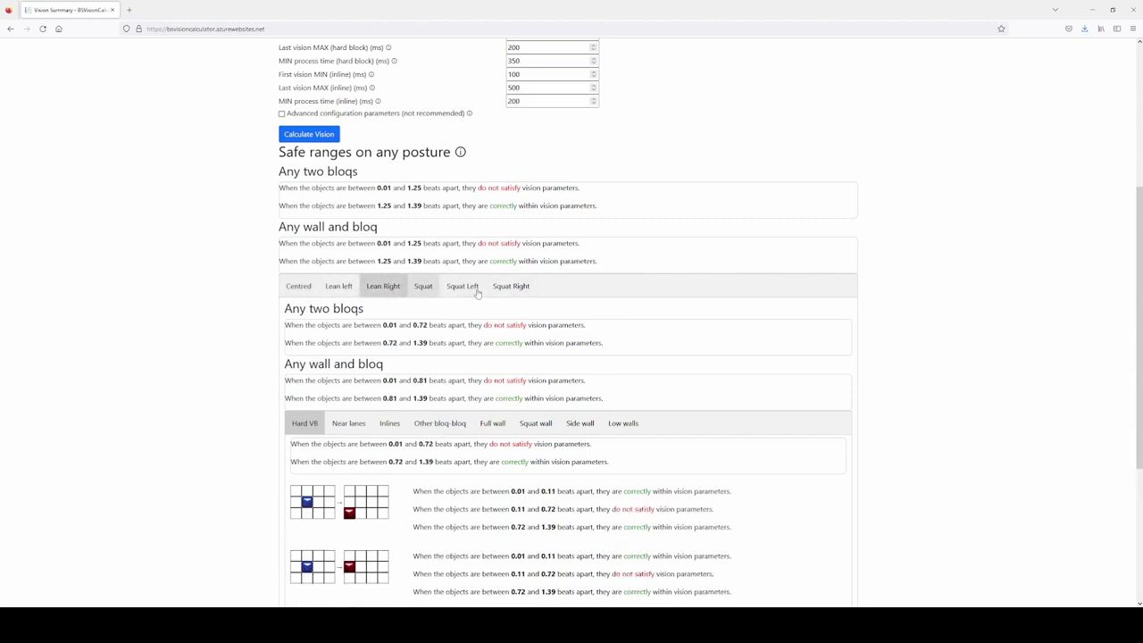
pyautogui.click(423, 287)
pyautogui.click(462, 288)
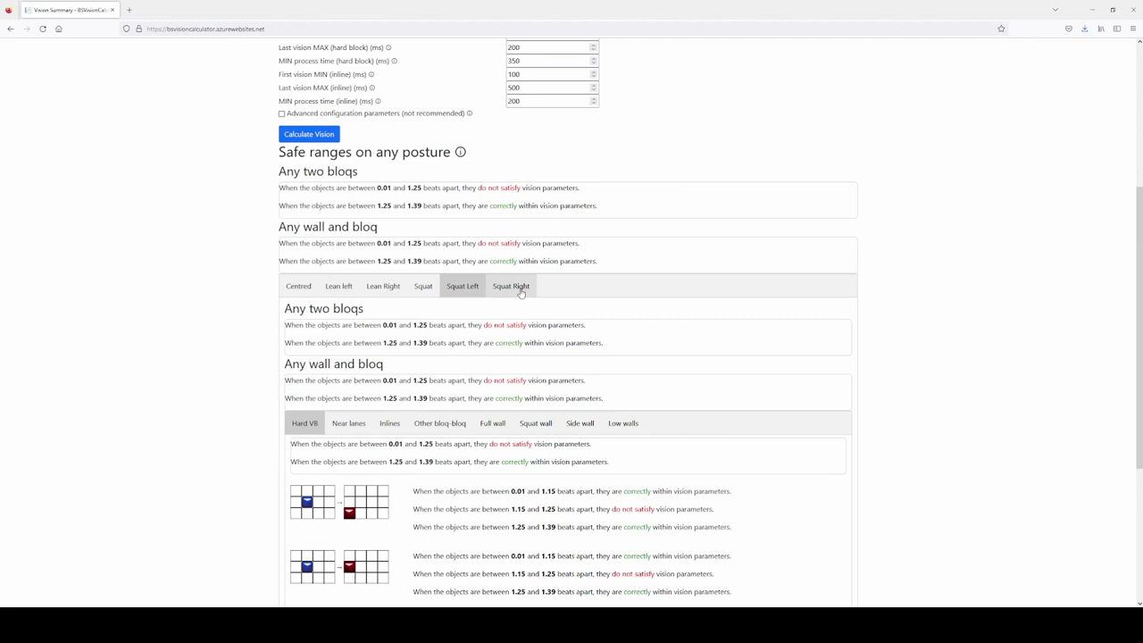
pyautogui.click(521, 291)
pyautogui.click(298, 286)
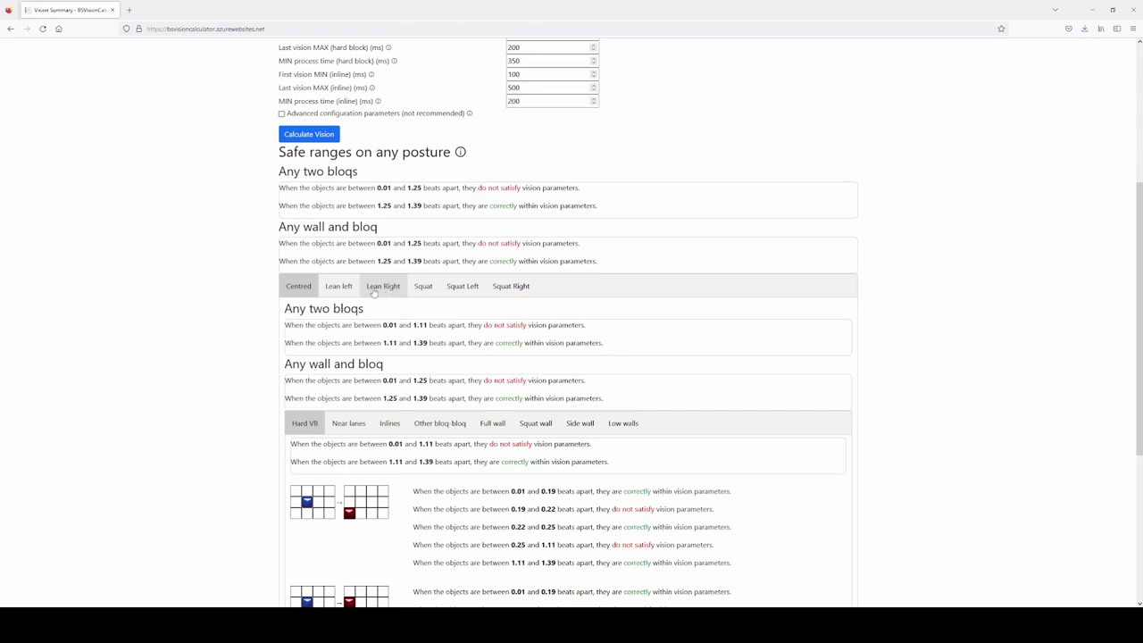
pyautogui.click(348, 286)
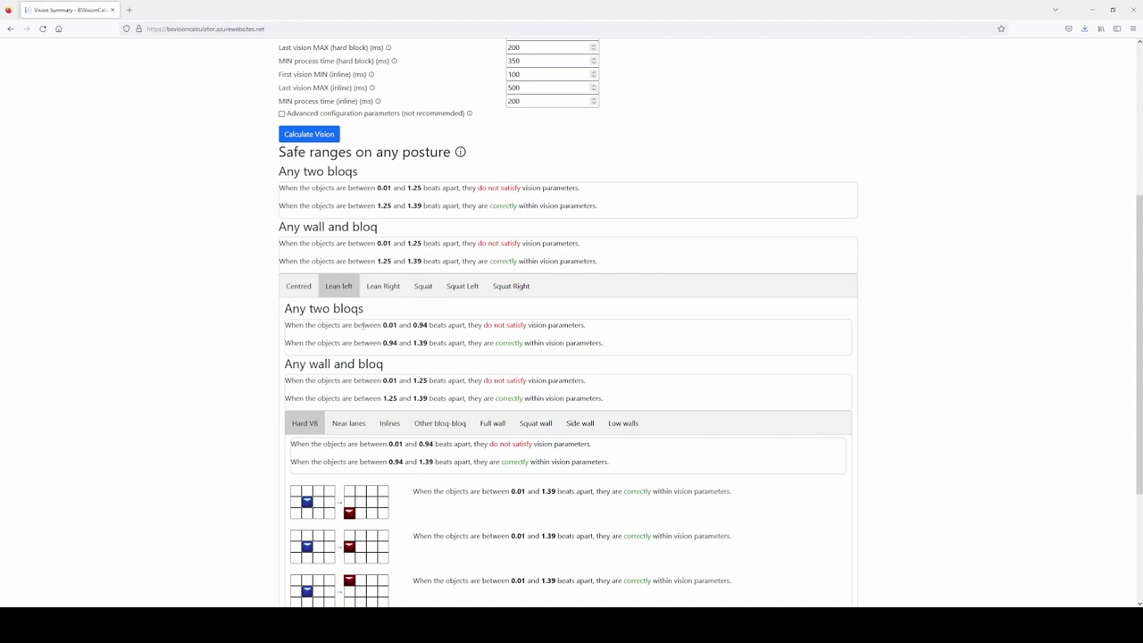
pyautogui.click(295, 288)
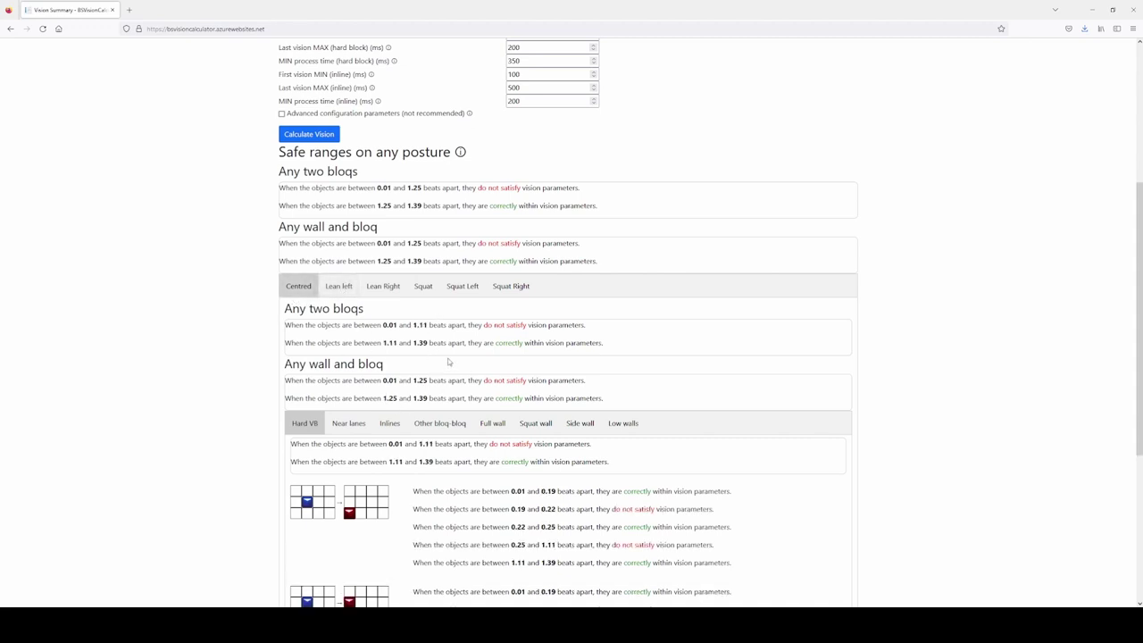
# Step: Compare the Centred 1.11 and any-posture 1.25 thresholds, then view the Squat Left posture ranges
pyautogui.scroll(-3, 597, 384)
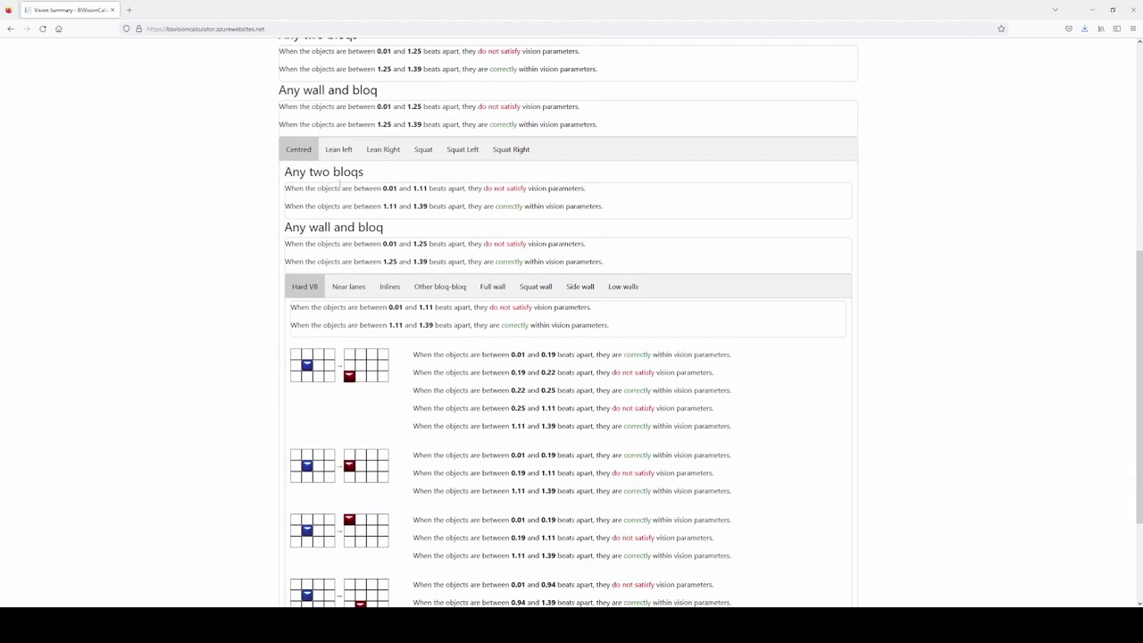
pyautogui.moveTo(284, 172); pyautogui.dragTo(648, 259)
pyautogui.click(648, 259)
pyautogui.scroll(1, 320, 201)
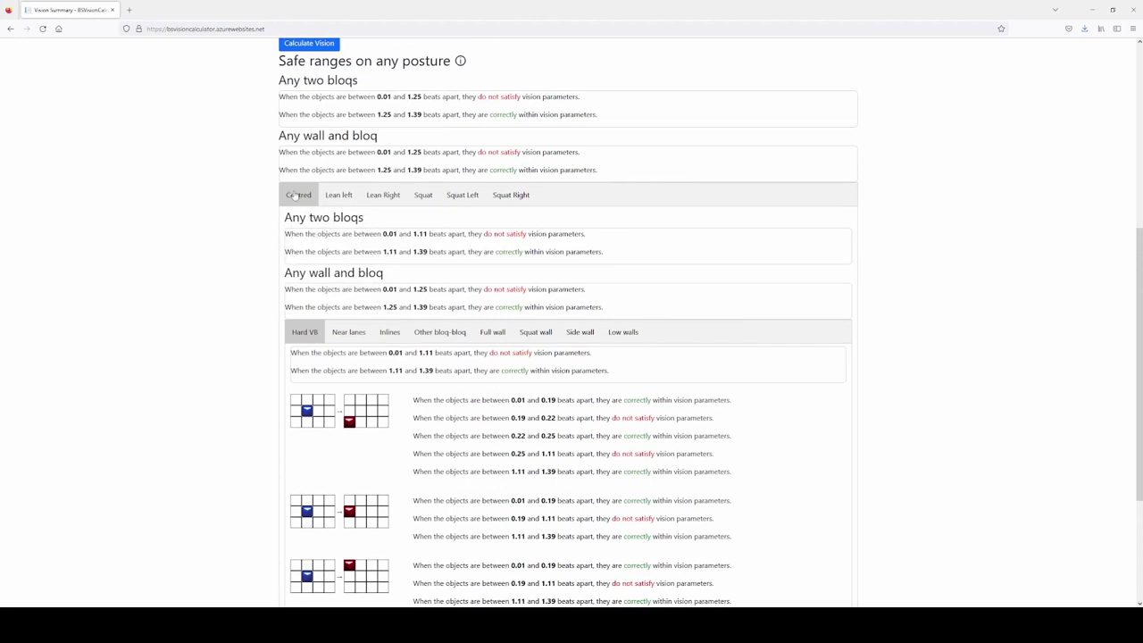
pyautogui.moveTo(383, 251); pyautogui.dragTo(400, 259)
pyautogui.moveTo(376, 115); pyautogui.dragTo(393, 118)
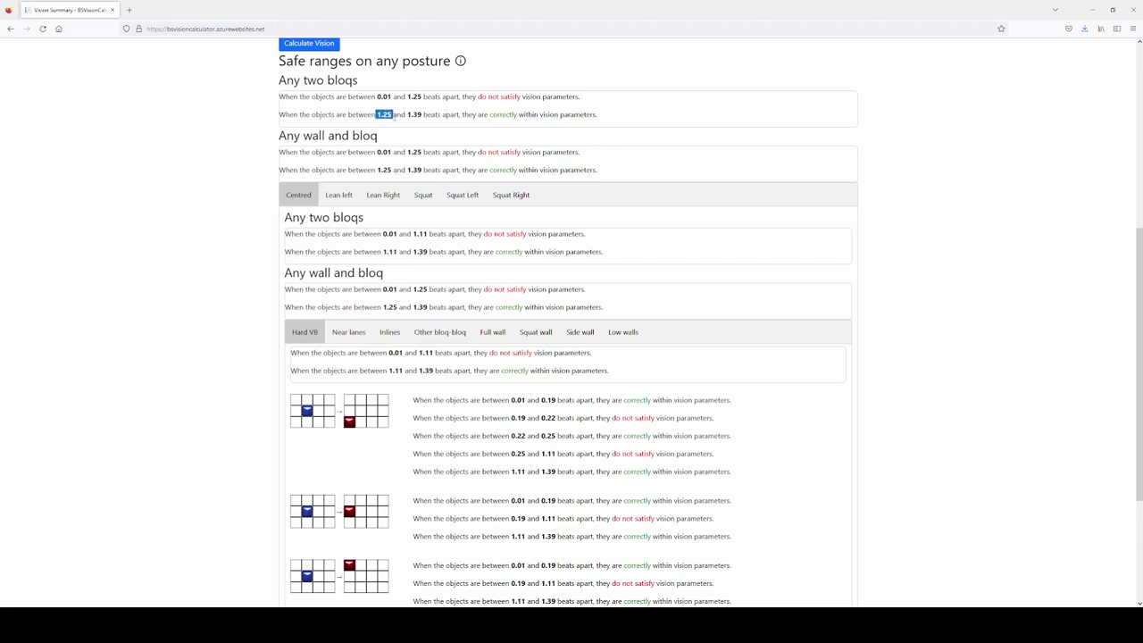
pyautogui.moveTo(382, 252); pyautogui.dragTo(400, 252)
pyautogui.click(463, 195)
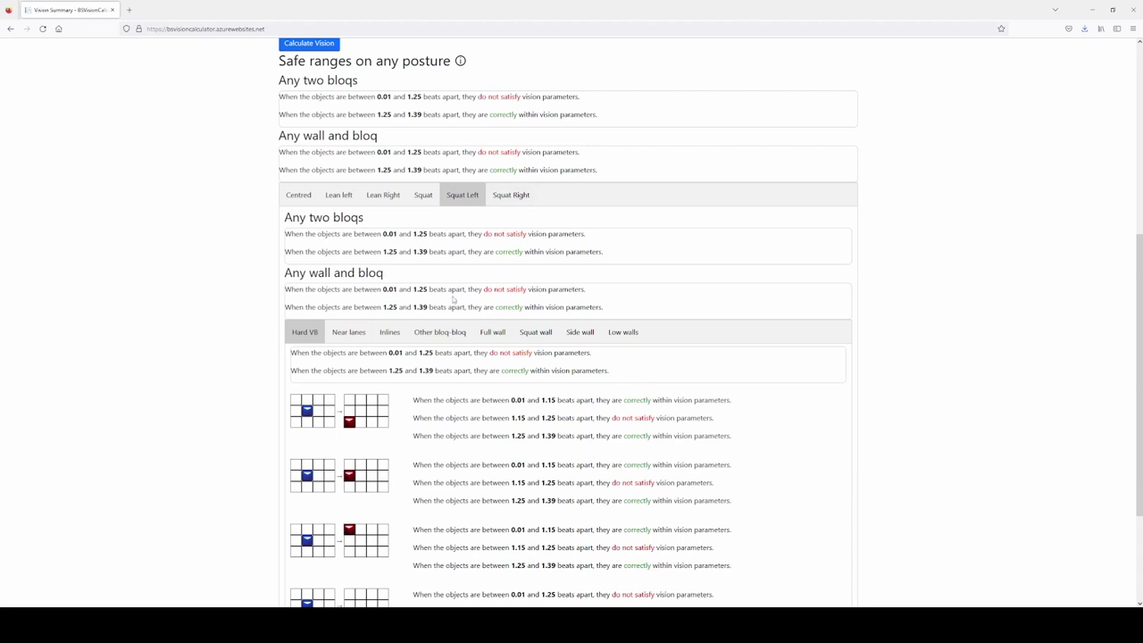
# Step: Switch to the Centred posture and highlight its 1.25 wall-and-bloq and 1.11 bloq thresholds
pyautogui.click(292, 198)
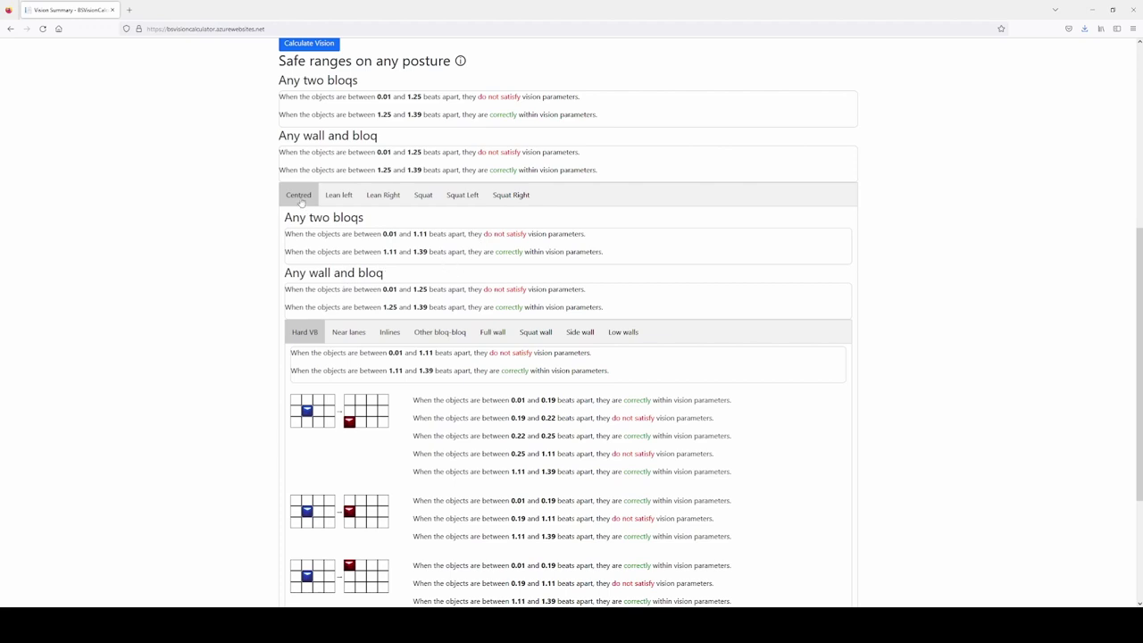
pyautogui.doubleClick(384, 306)
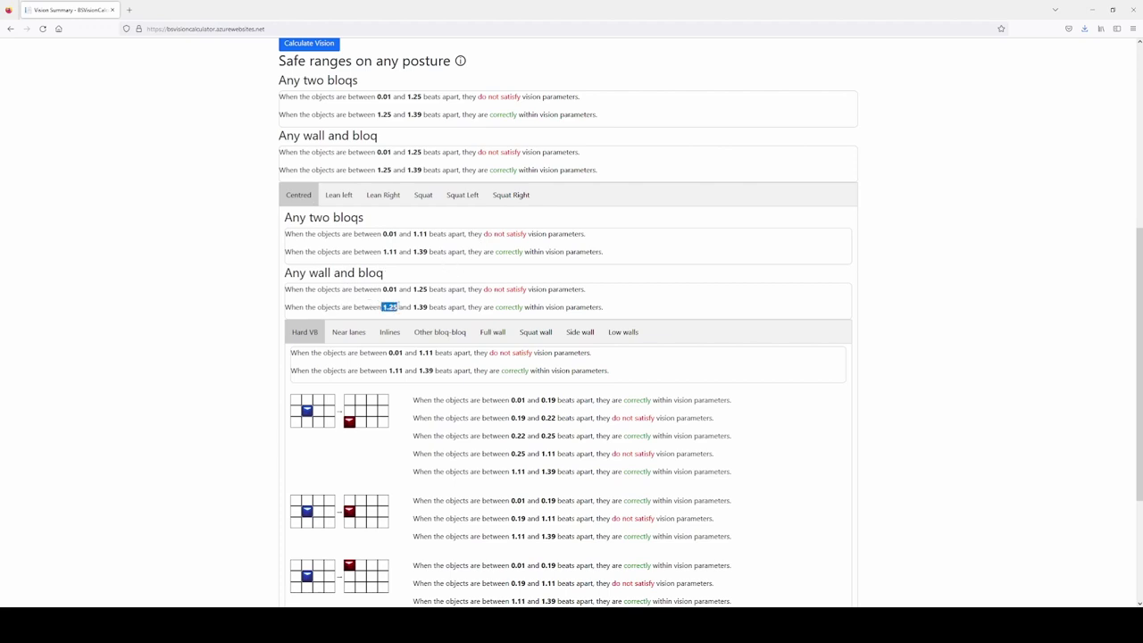
pyautogui.click(308, 196)
pyautogui.moveTo(285, 235); pyautogui.dragTo(652, 305)
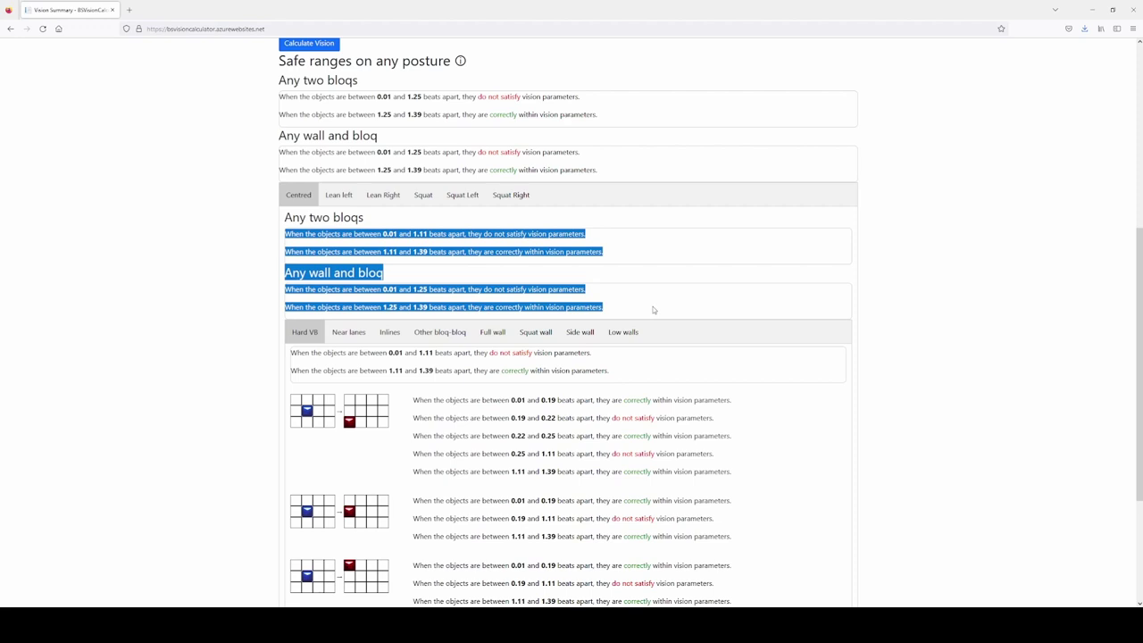
pyautogui.click(398, 262)
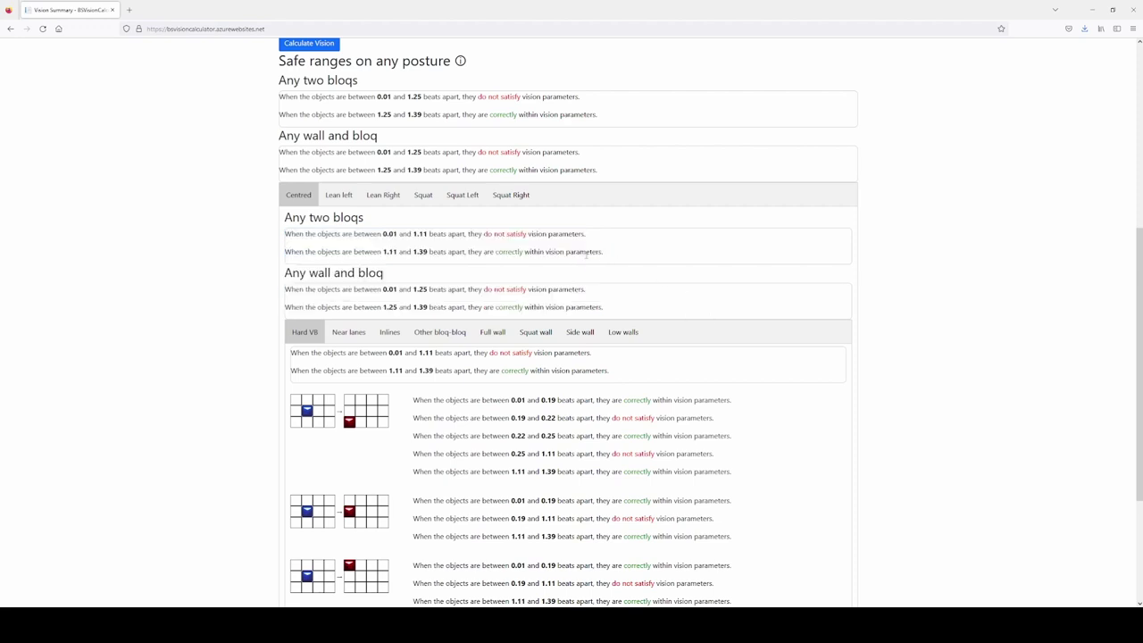
pyautogui.moveTo(385, 252); pyautogui.dragTo(397, 252)
pyautogui.scroll(-1, 371, 290)
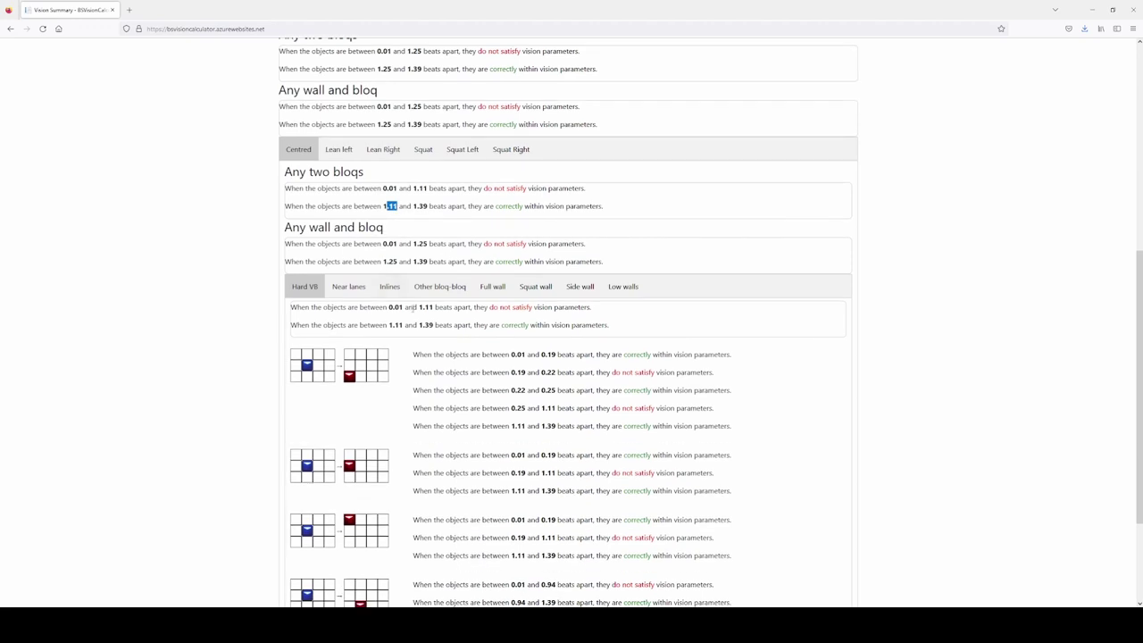